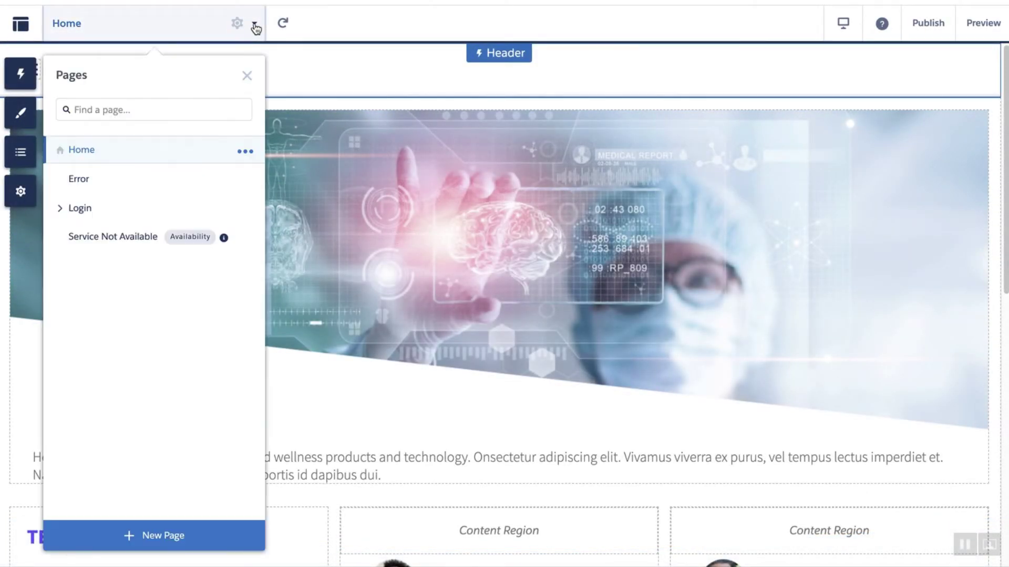
- Start new Object Pages for Opportunity, found by searching 'opp'
left_click(200, 541)
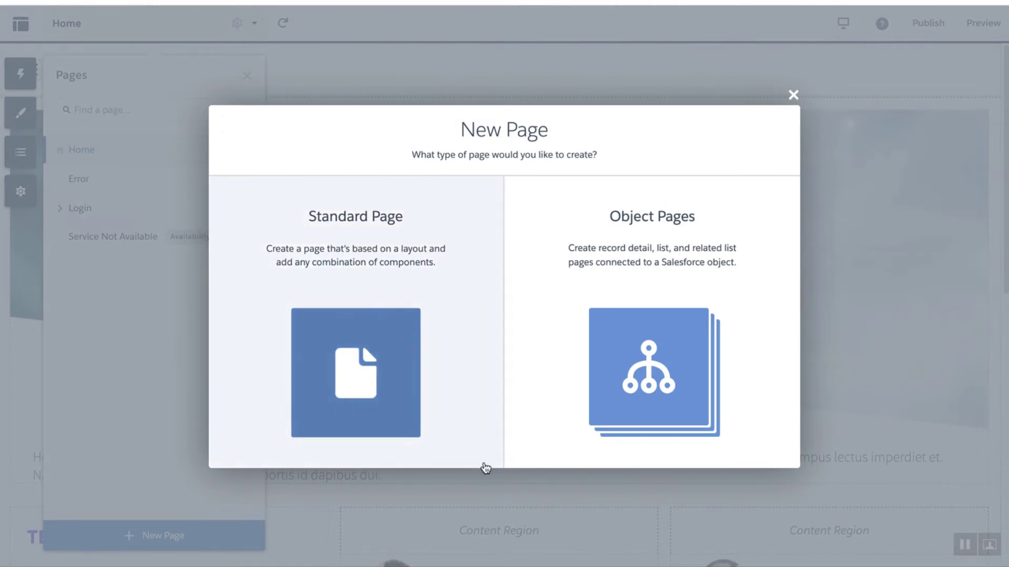
left_click(665, 380)
left_click(292, 156)
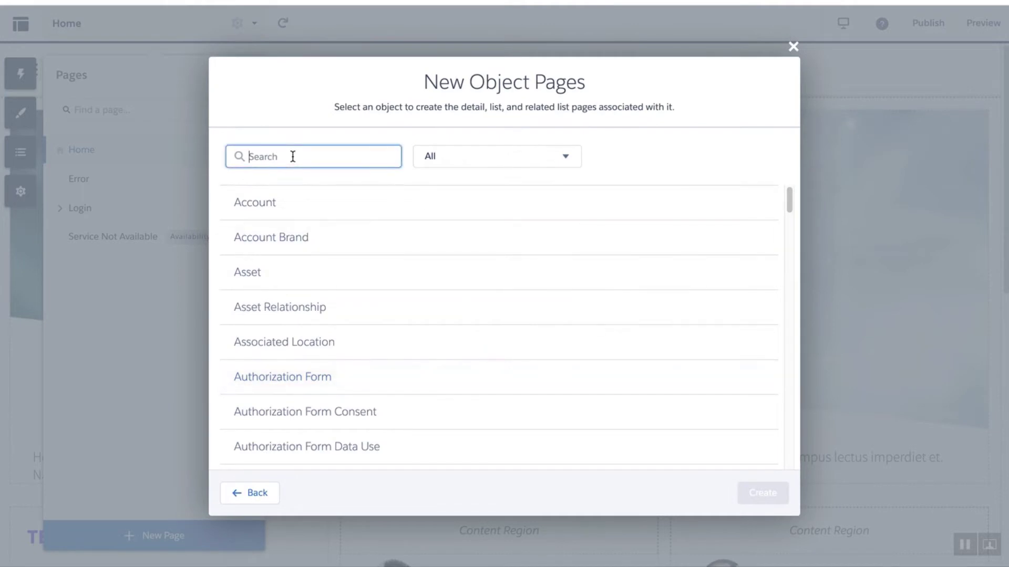
type("opp")
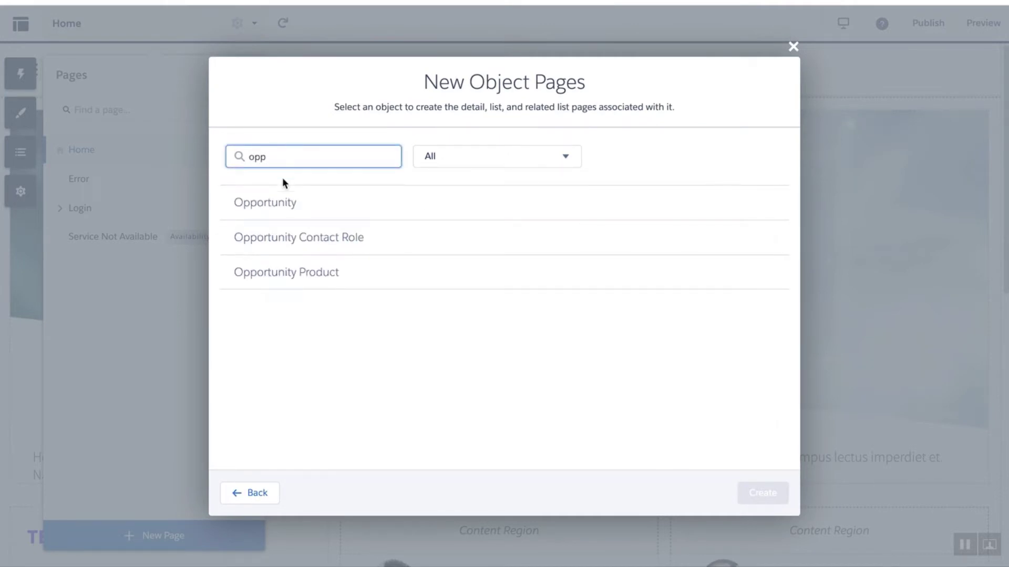
left_click(277, 203)
left_click(768, 496)
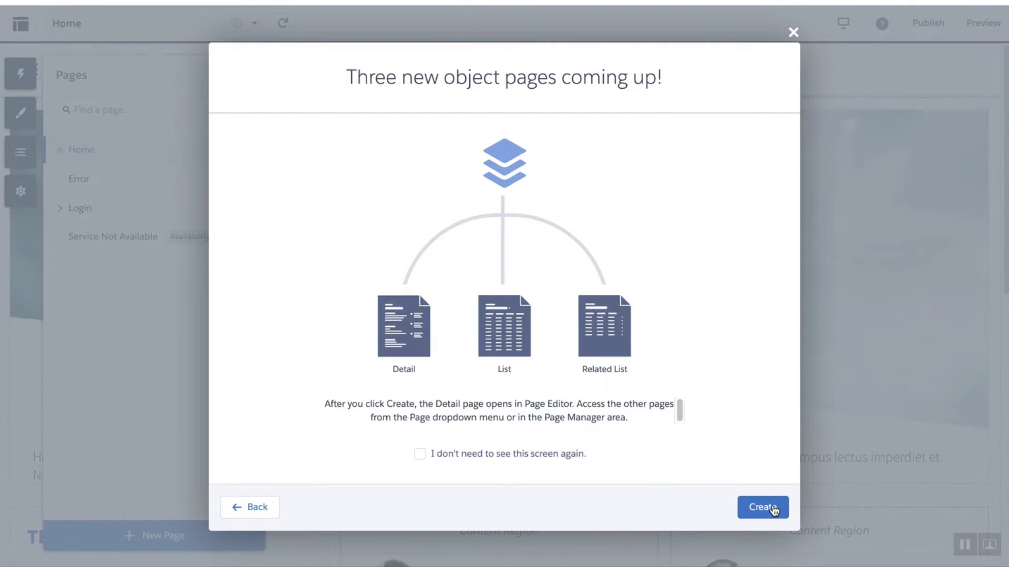
- Create the Opportunity pages and split the Detail page's top section into 6|6 columns
left_click(773, 511)
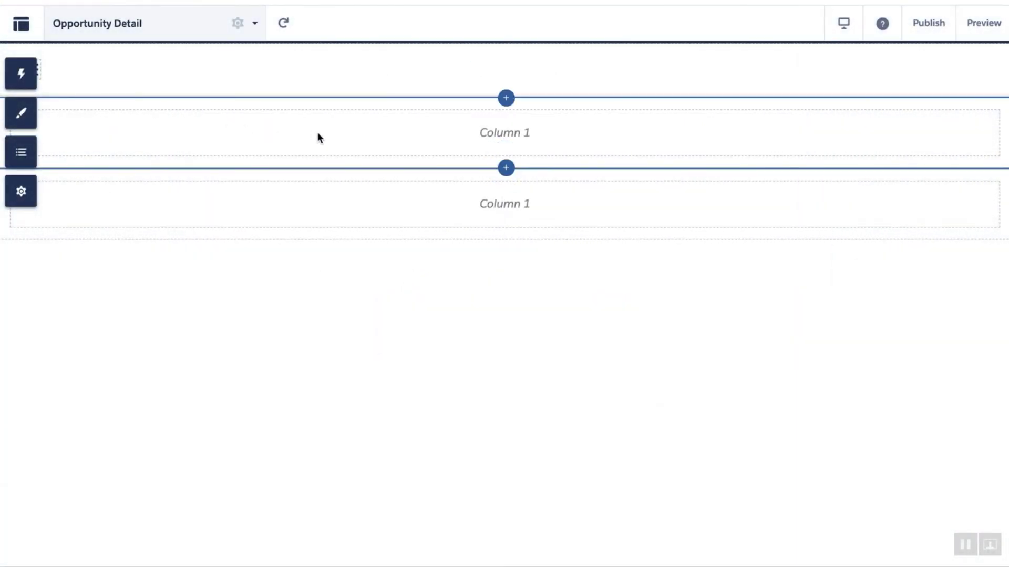
left_click(321, 137)
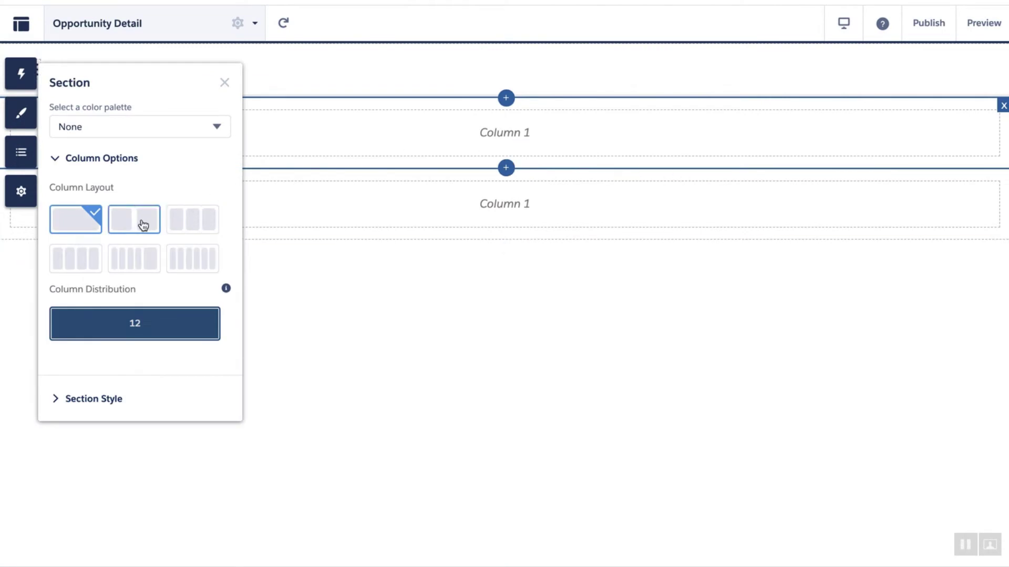
left_click(143, 226)
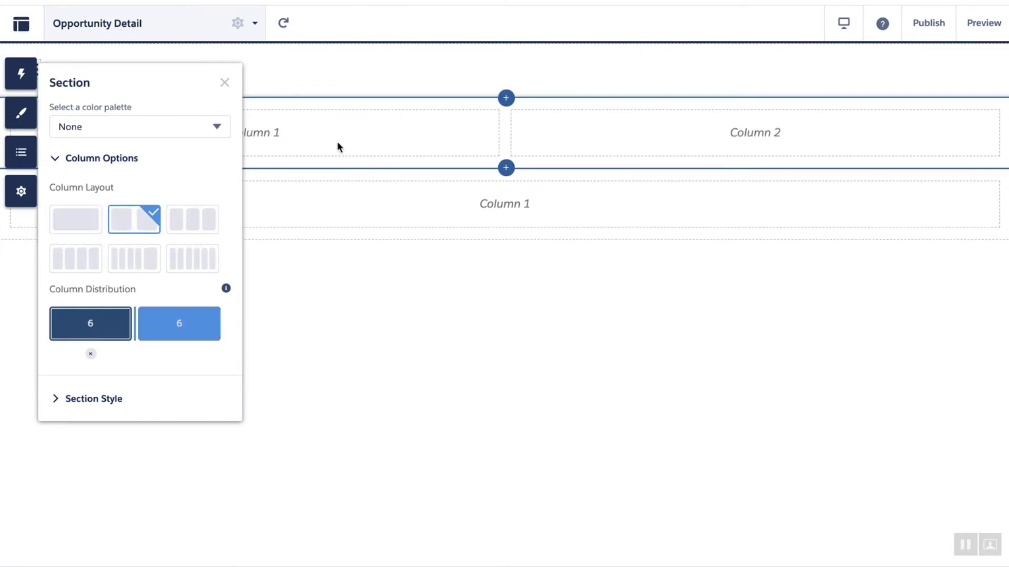
left_click(223, 82)
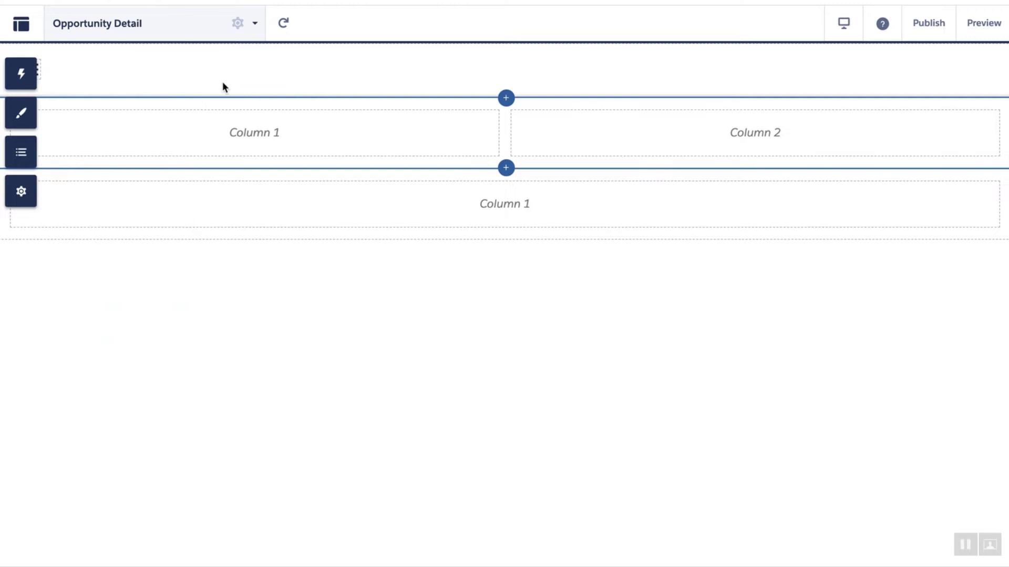
- Drag a Rich Content Editor into Column 2 and select it to show its properties
left_click(28, 80)
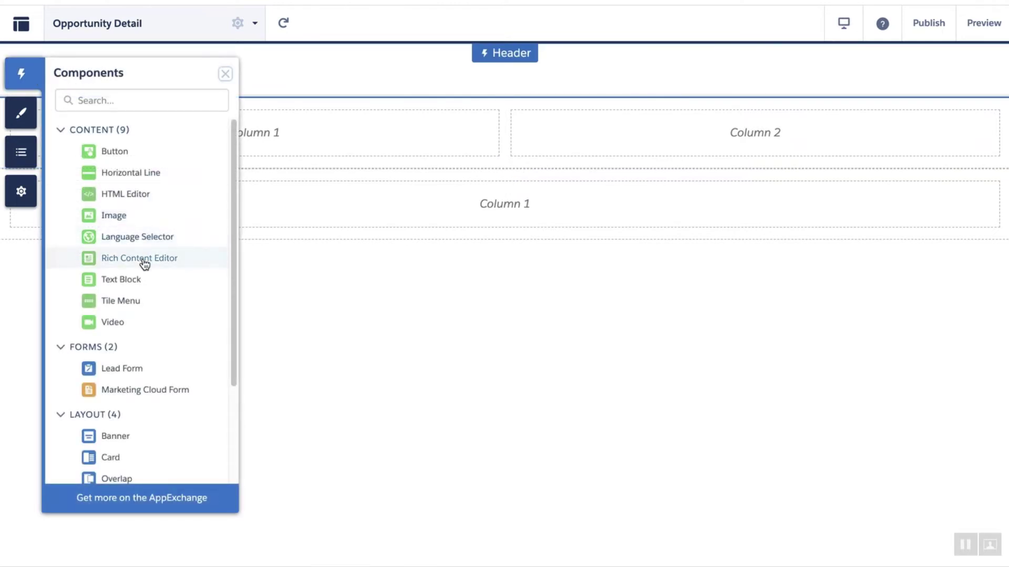
left_click_drag(145, 264, 568, 126)
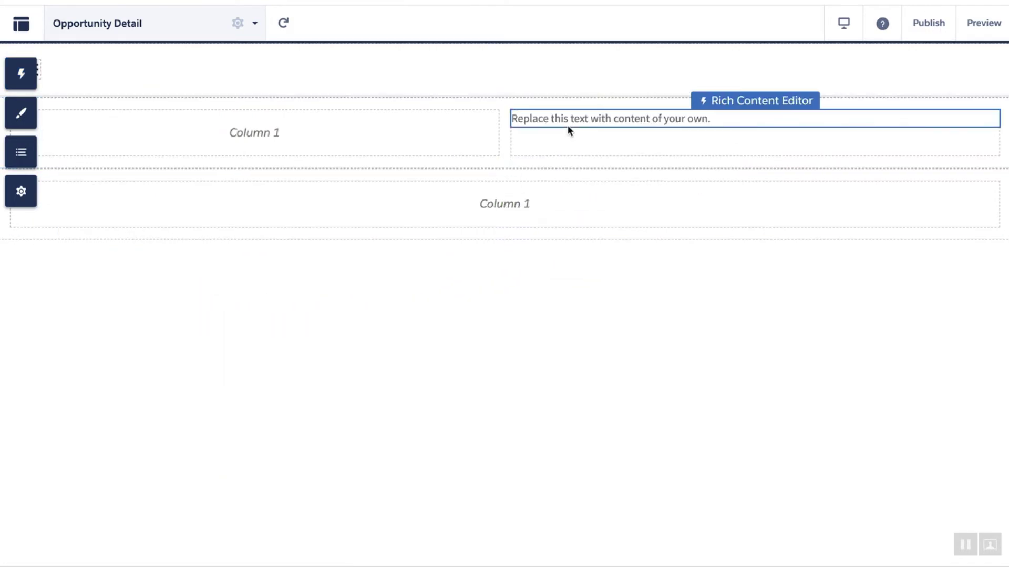
left_click(587, 119)
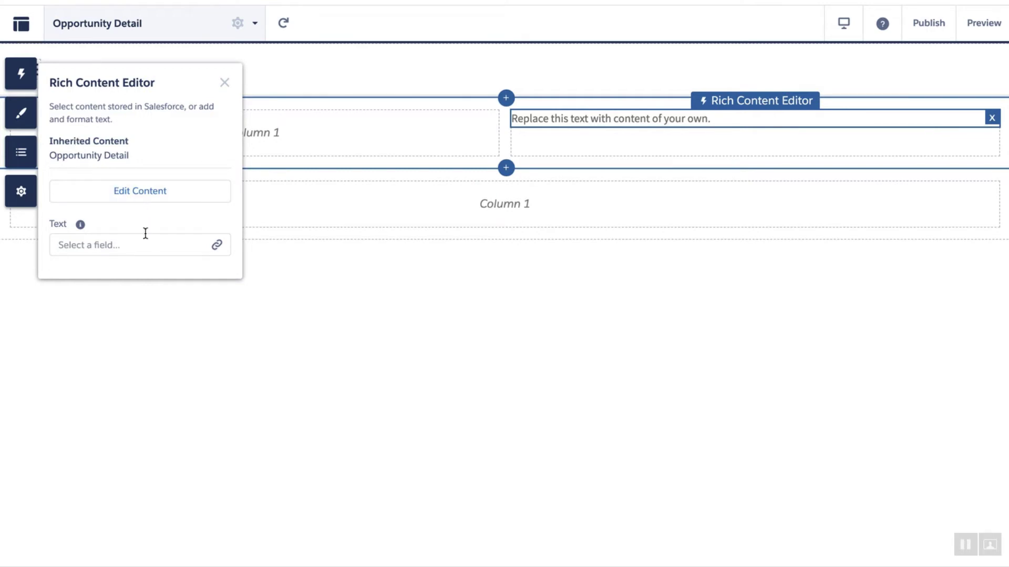
- Bind the Rich Content Editor text to the Name field {!Item.Name}, found by searching 'name'
left_click(135, 244)
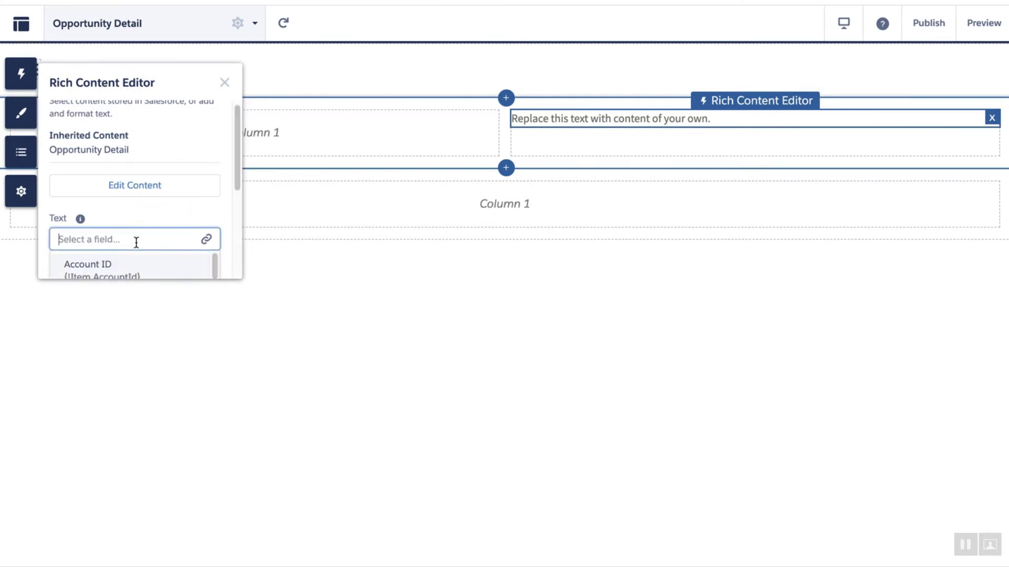
type("name")
scroll(123, 273, "down", 2)
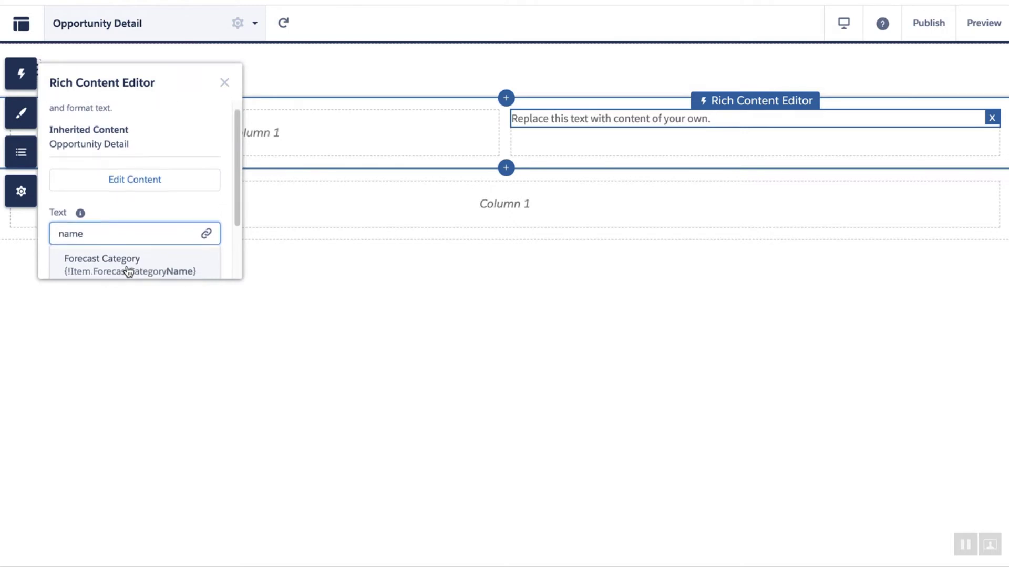
left_click(129, 265)
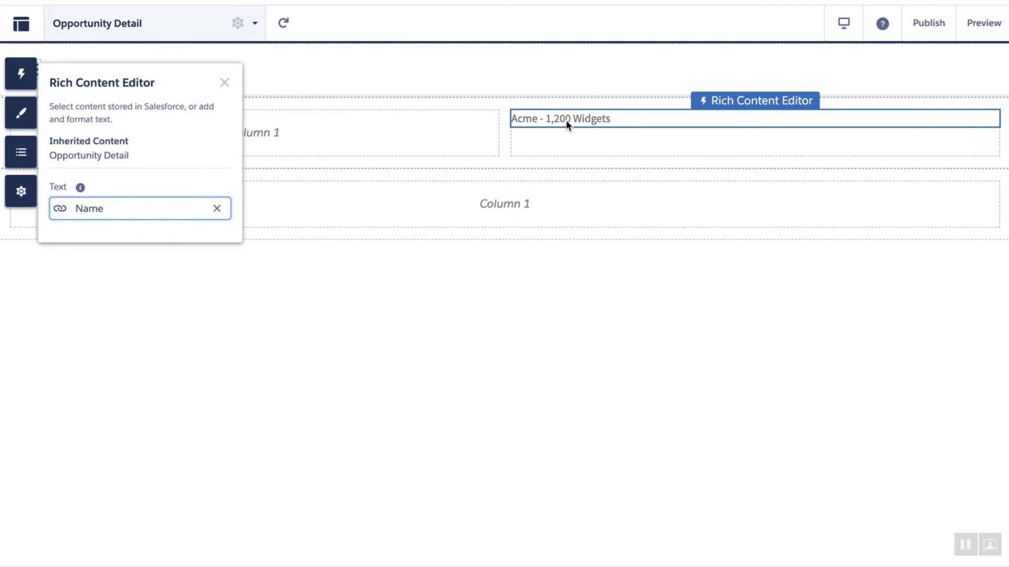
- Duplicate the {!Item.Name} merge field onto a new line in the editor
left_click(574, 123)
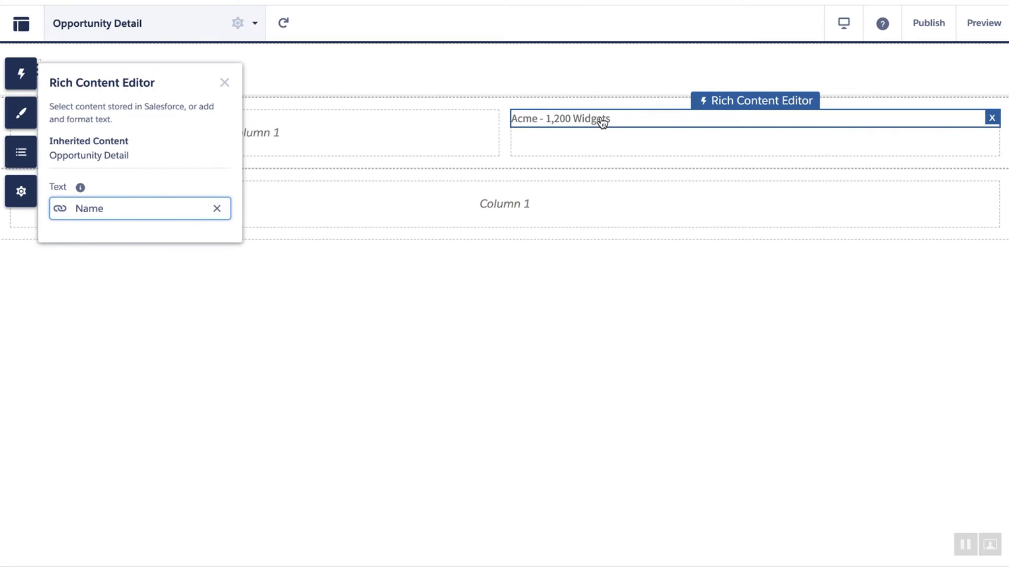
left_click(600, 121)
left_click_drag(594, 180, 511, 181)
key("ctrl+c")
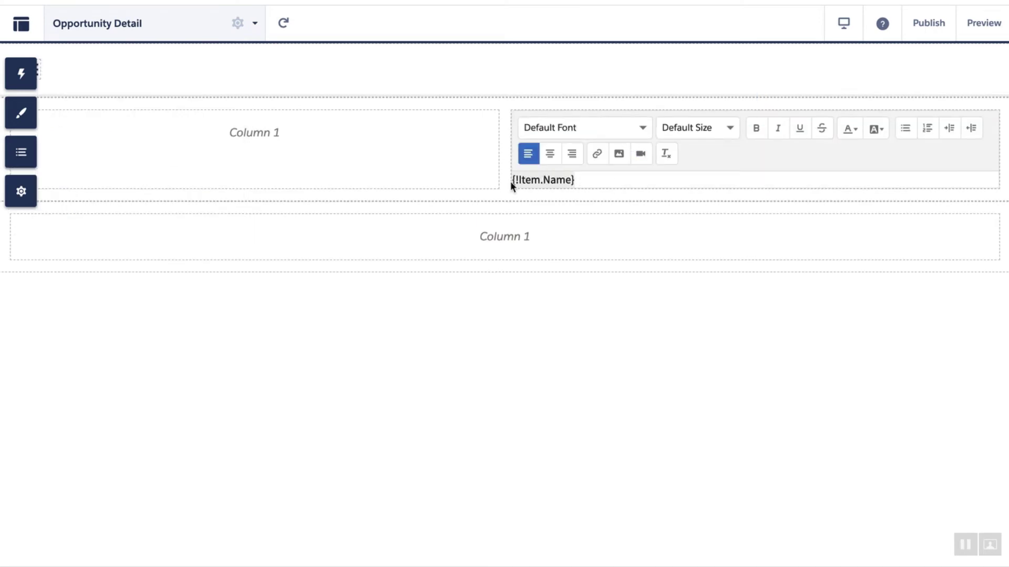
left_click(597, 180)
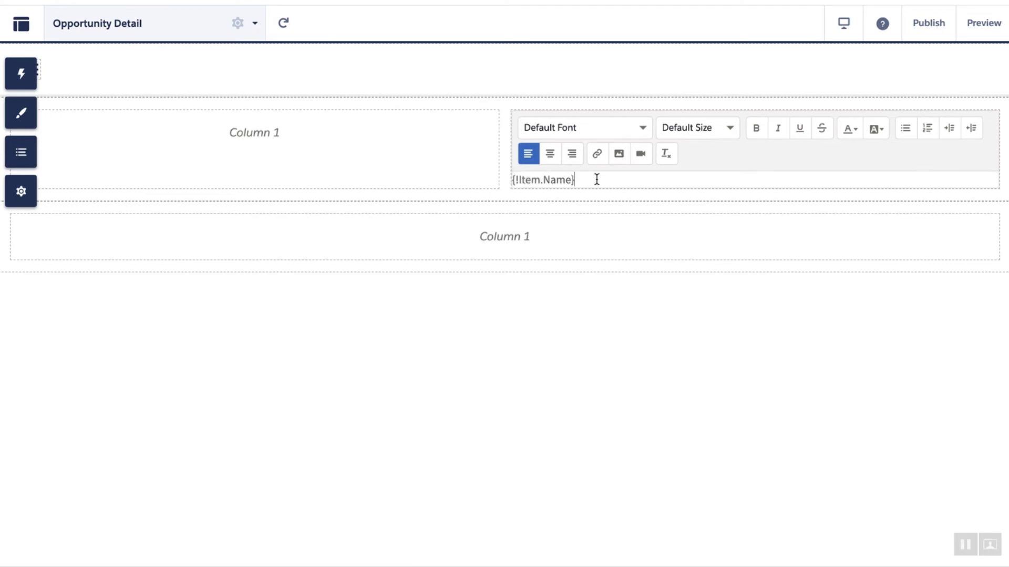
key("Return")
key("Return")
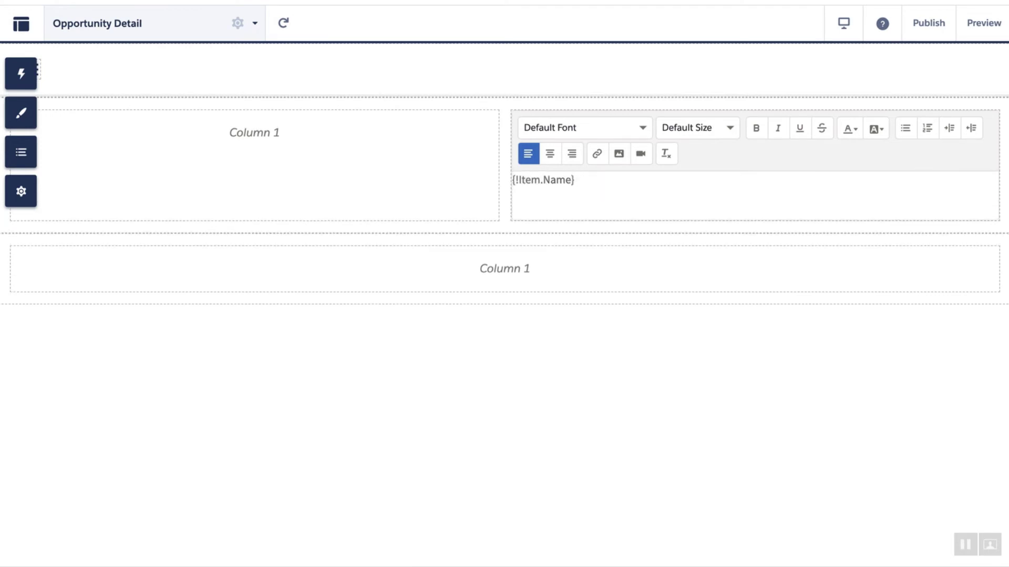
key("ctrl+v")
- Turn the copies into {!Item.Description} and {!Item.Amount}, each on its own line
left_click_drag(570, 212, 543, 212)
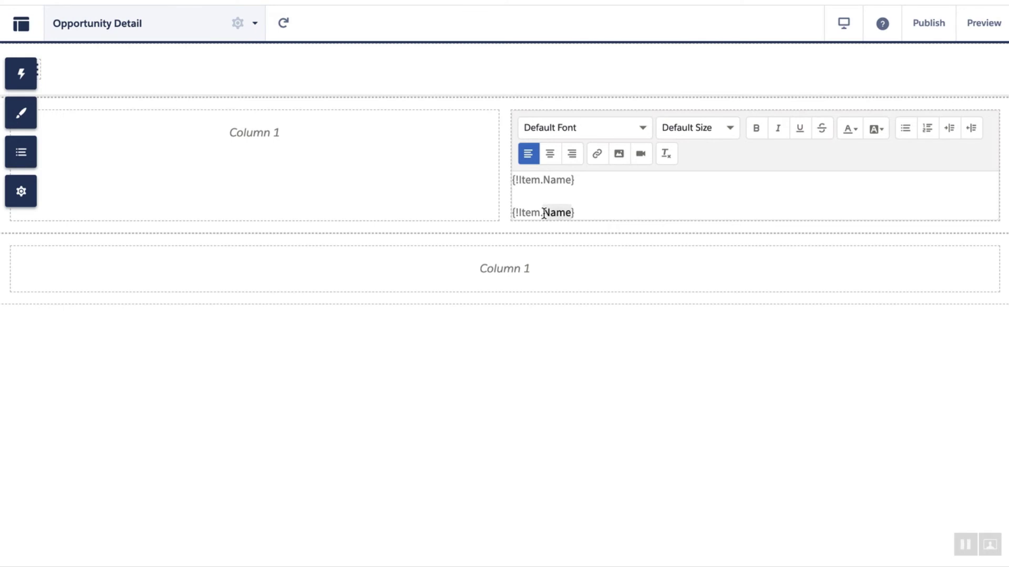
type("Description")
key("Return")
key("Return")
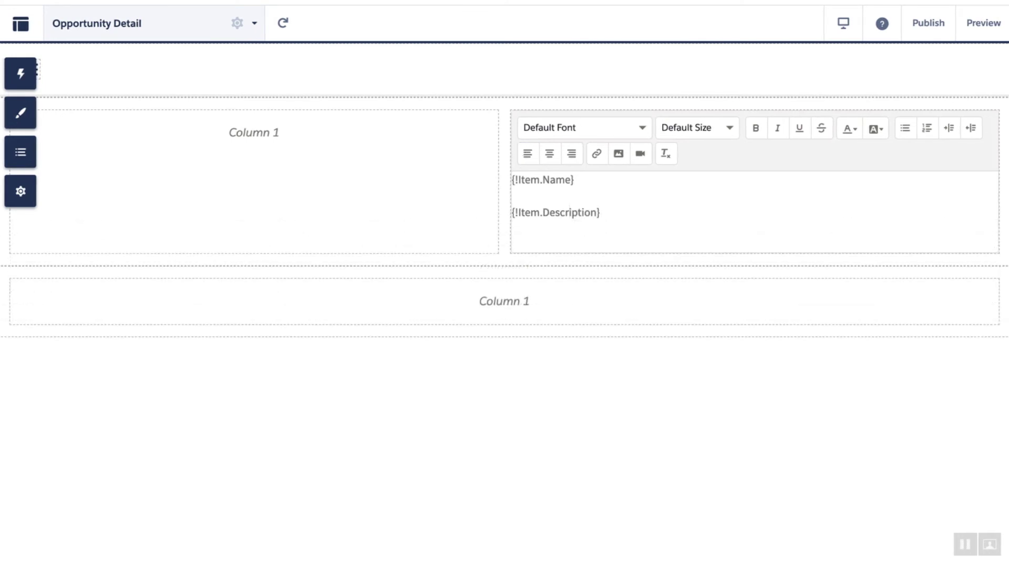
key("ctrl+v")
left_click_drag(571, 244, 545, 245)
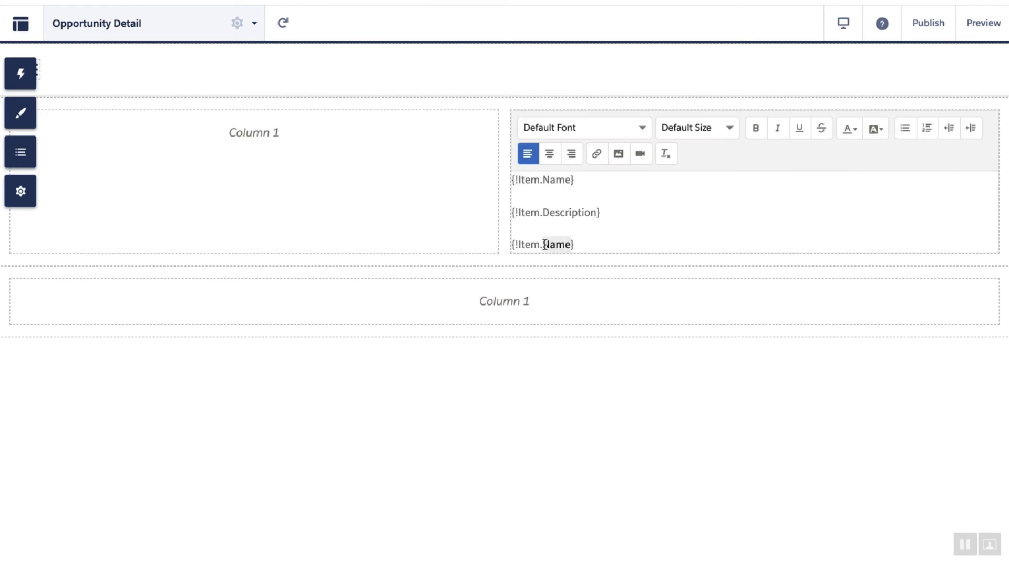
type("Amount")
- Set all three merge field lines to Courier font
left_click_drag(595, 242, 504, 181)
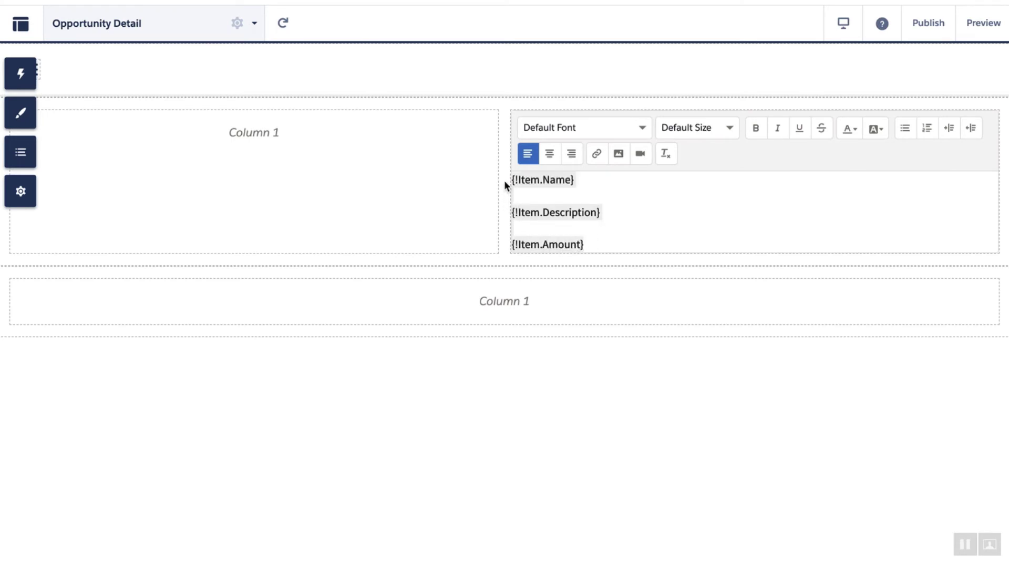
left_click(642, 130)
left_click(587, 273)
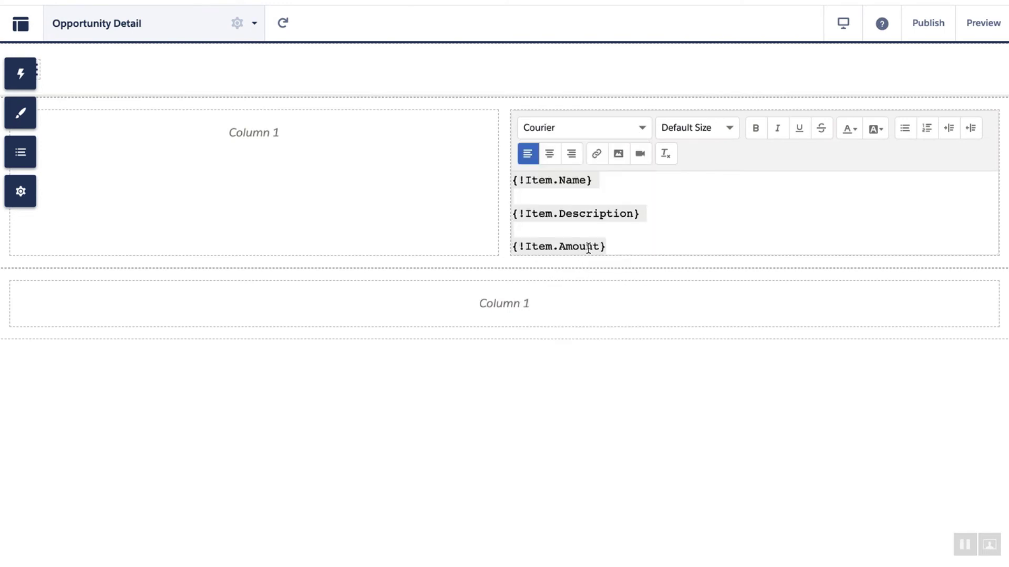
left_click(647, 243)
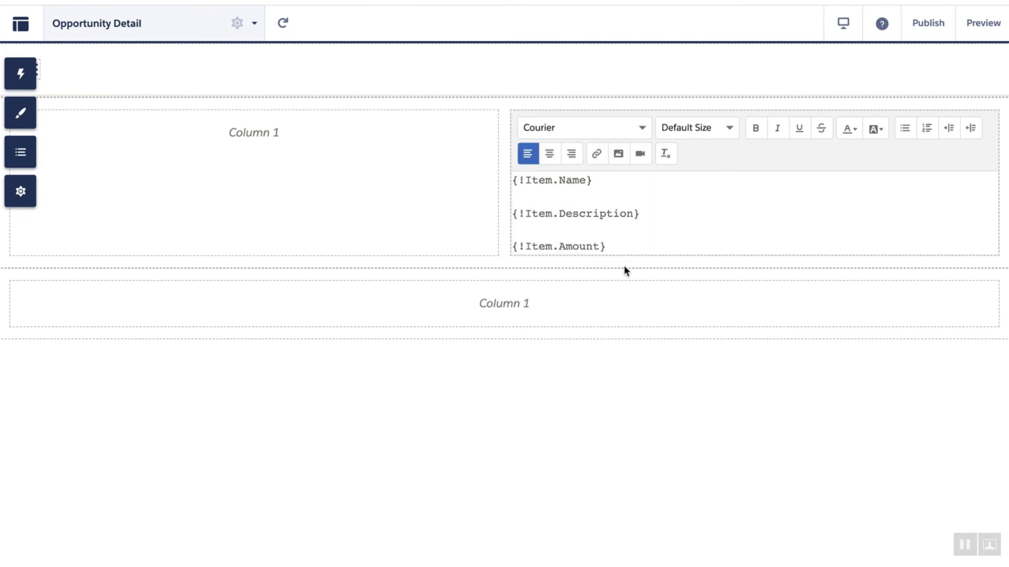
- Exit inline editing to render the name, description and $140,000.00 amount
left_click(587, 262)
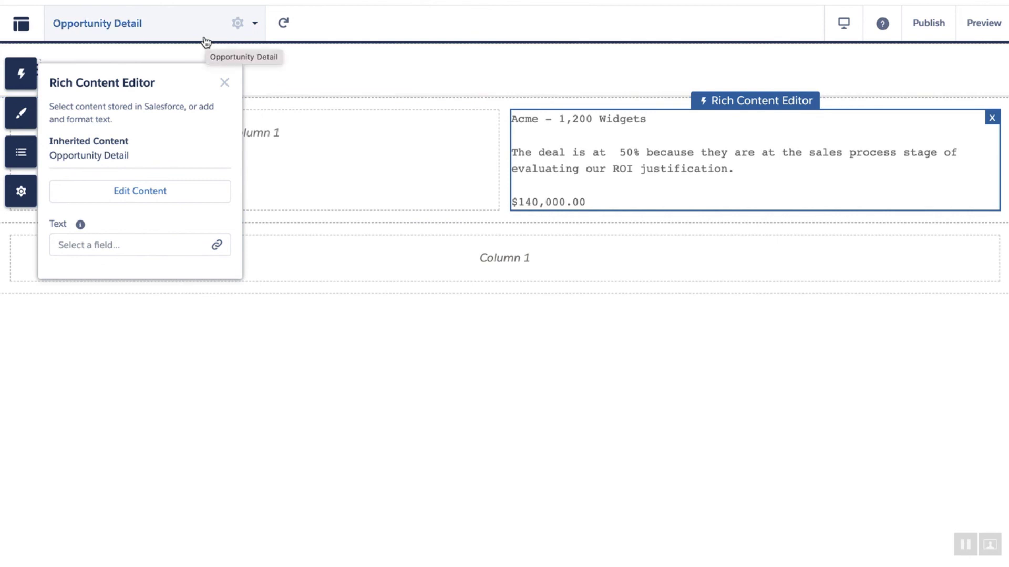
- Preview the finished Opportunity Detail page
left_click(983, 27)
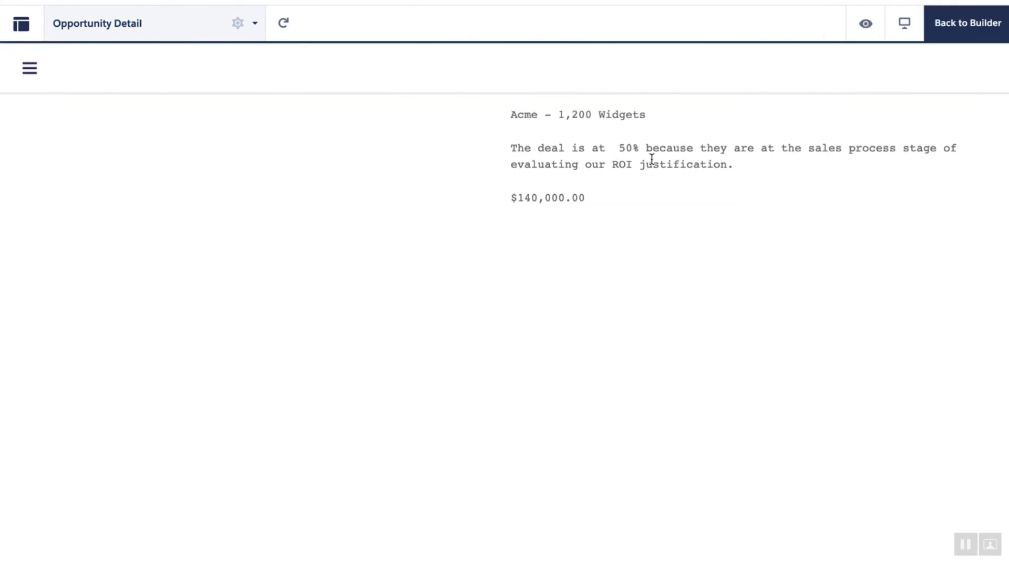